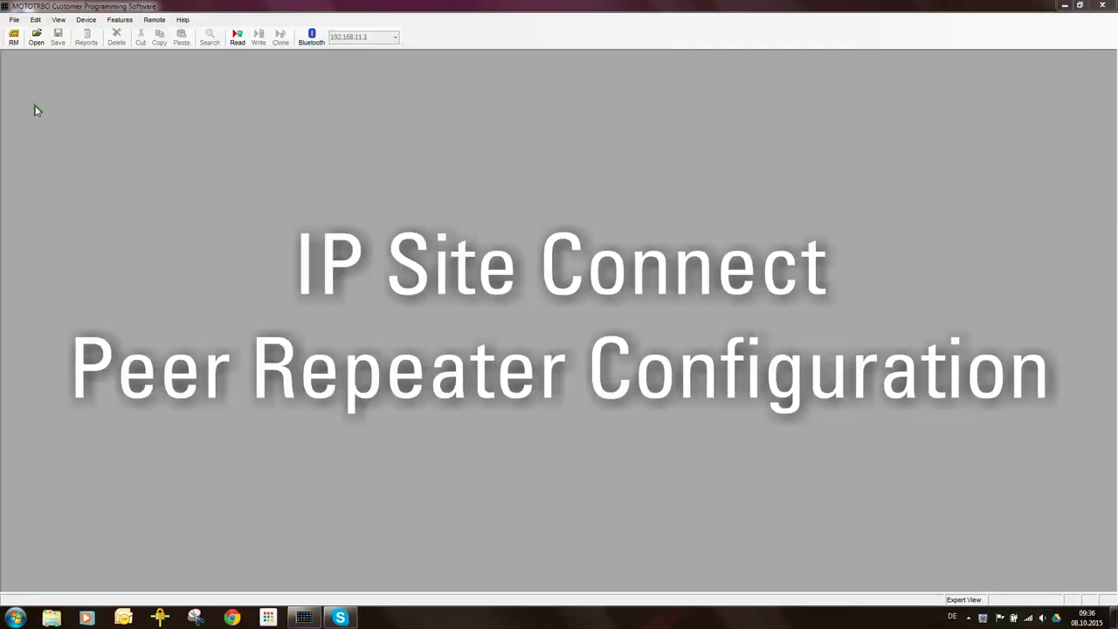
Open the recent codeplug Sample_SLR5500_UHF1.ctb and maximize its window
click(16, 21)
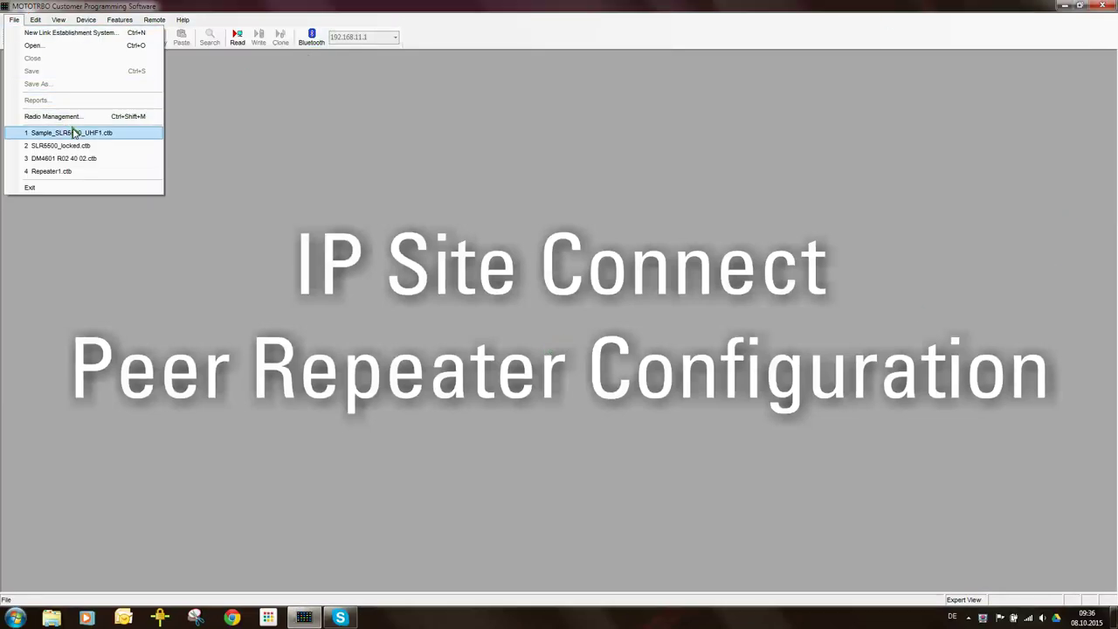
click(74, 132)
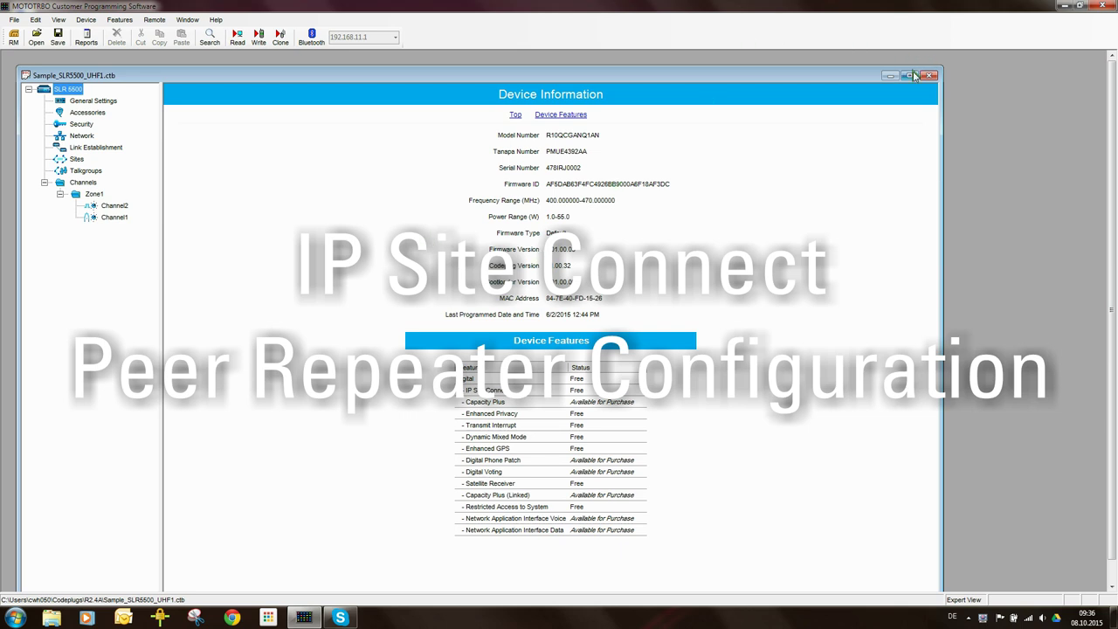
click(911, 76)
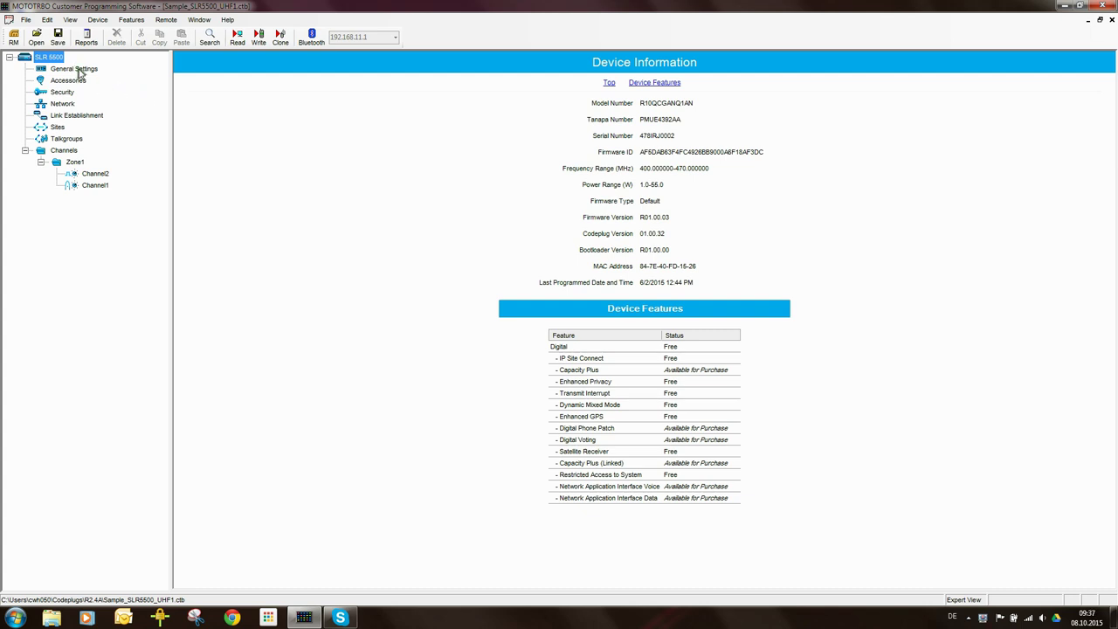
In the General Settings, set the radio name to Repeater 2 and the radio ID to 2
click(78, 70)
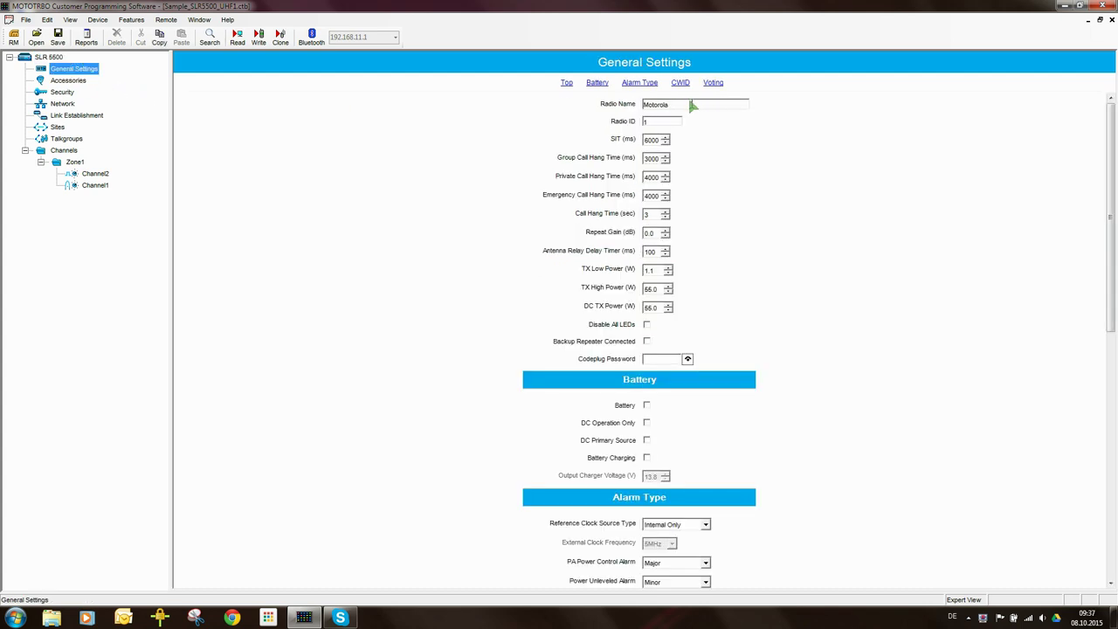
drag(693, 105, 606, 104)
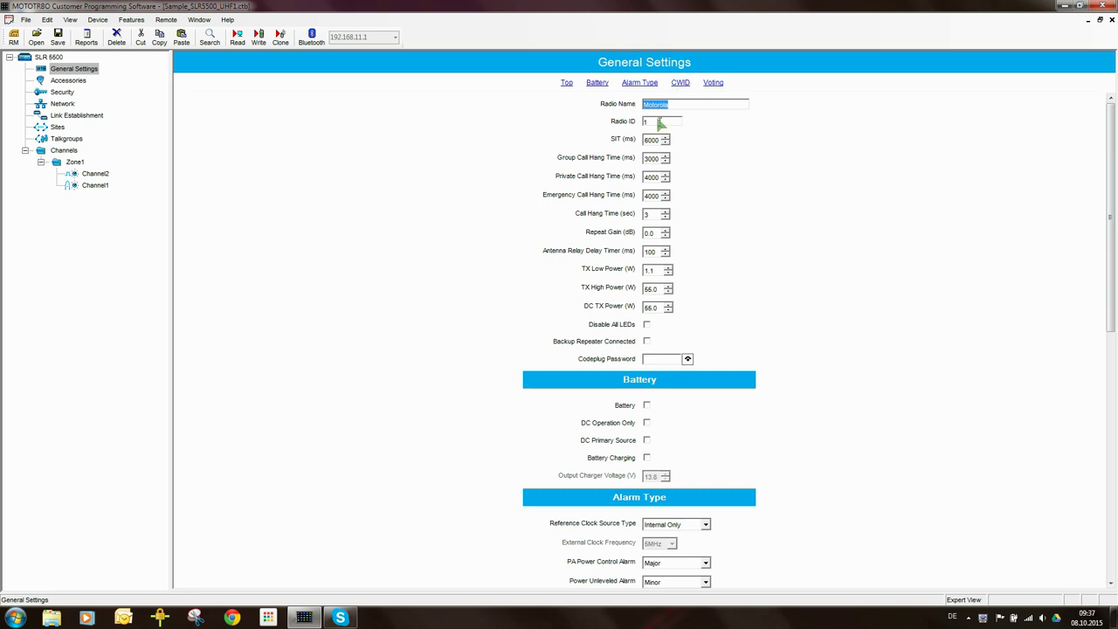
text(Repeater 2)
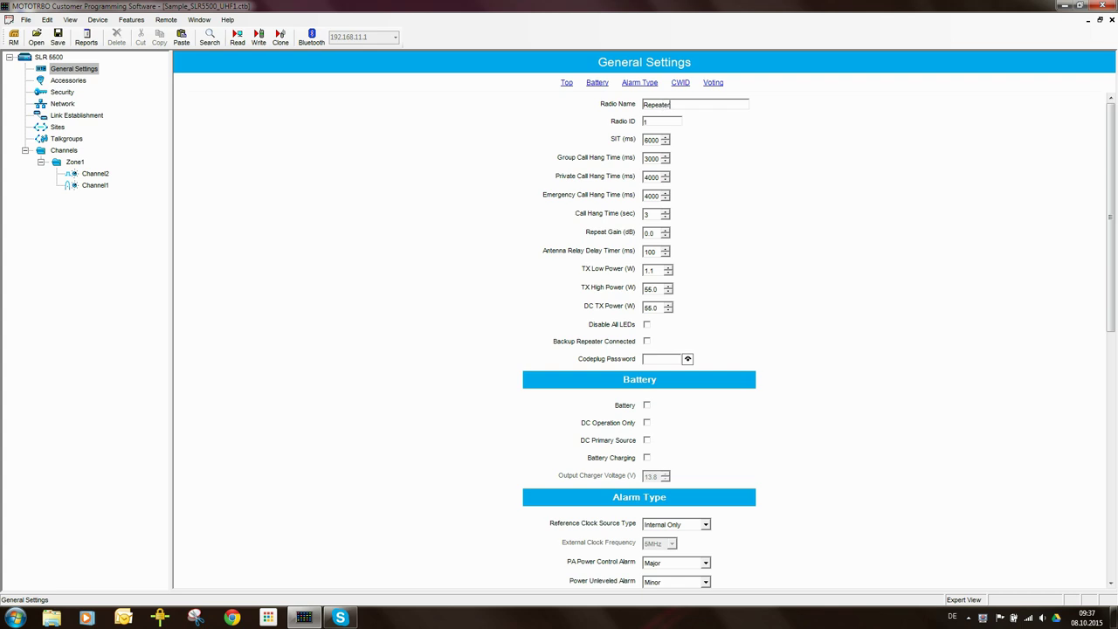
click(654, 120)
text(2)
Look through the accessory, security and network settings, and set the Link Establishment link type to Peer
click(70, 81)
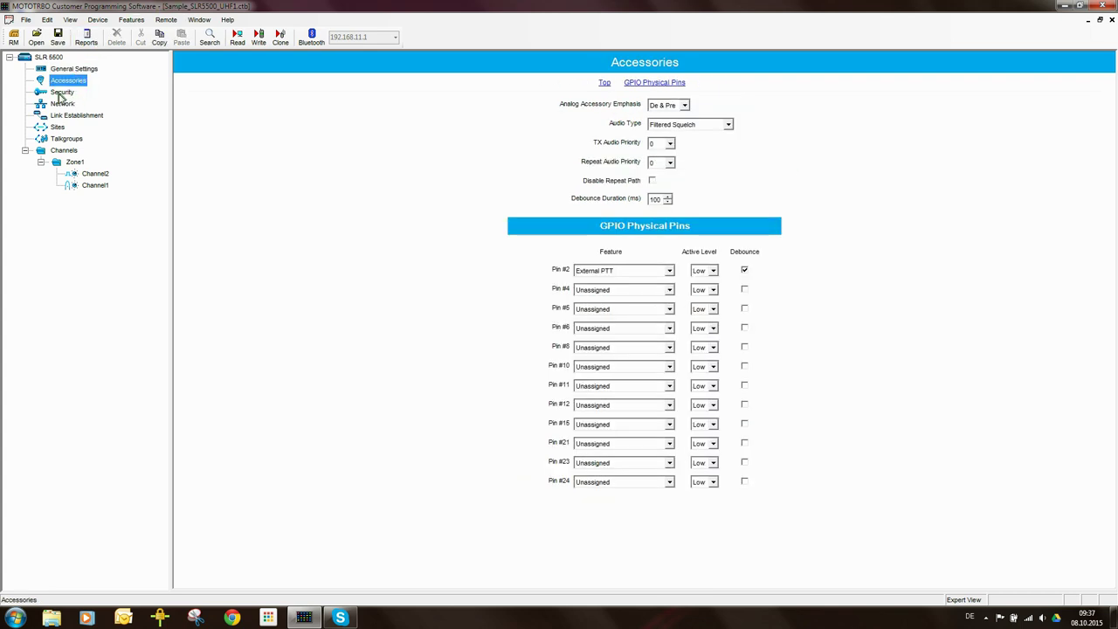
click(61, 93)
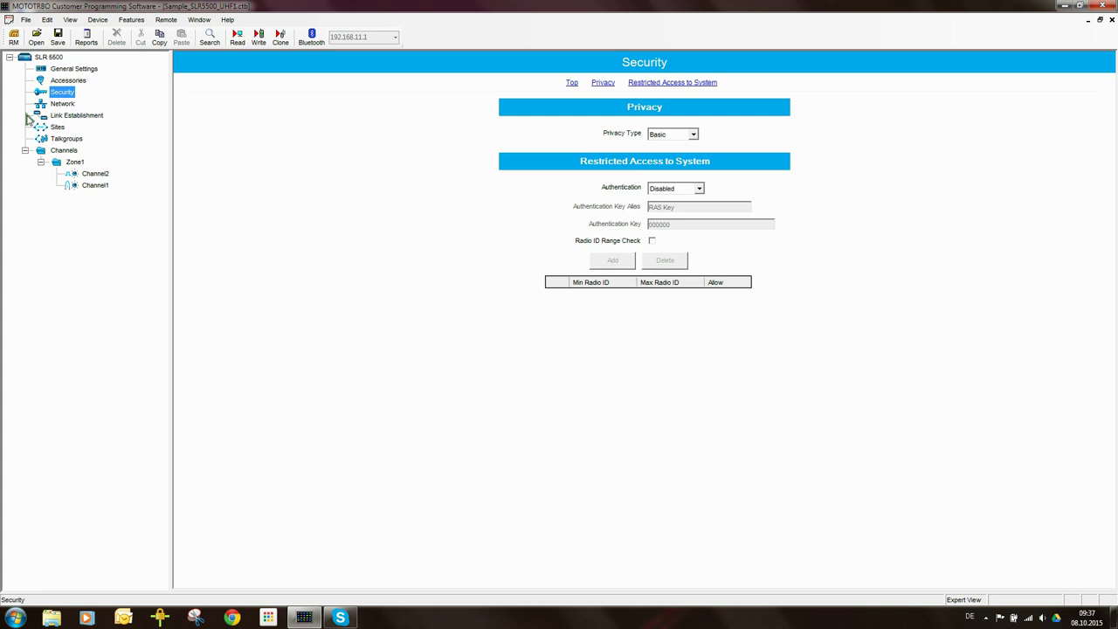
click(62, 104)
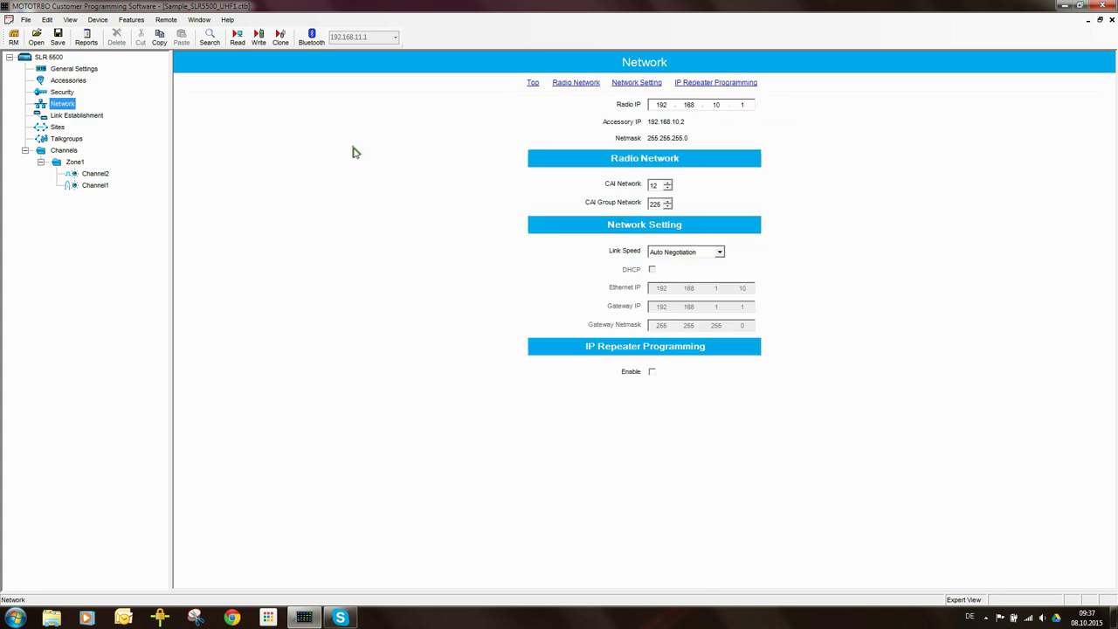
click(72, 117)
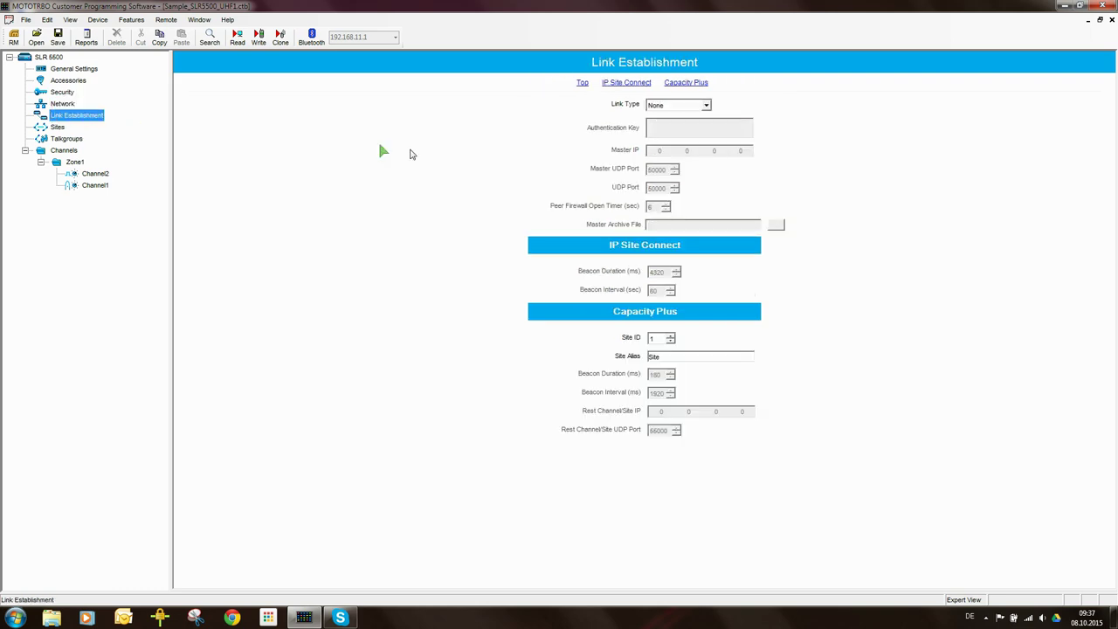
click(707, 104)
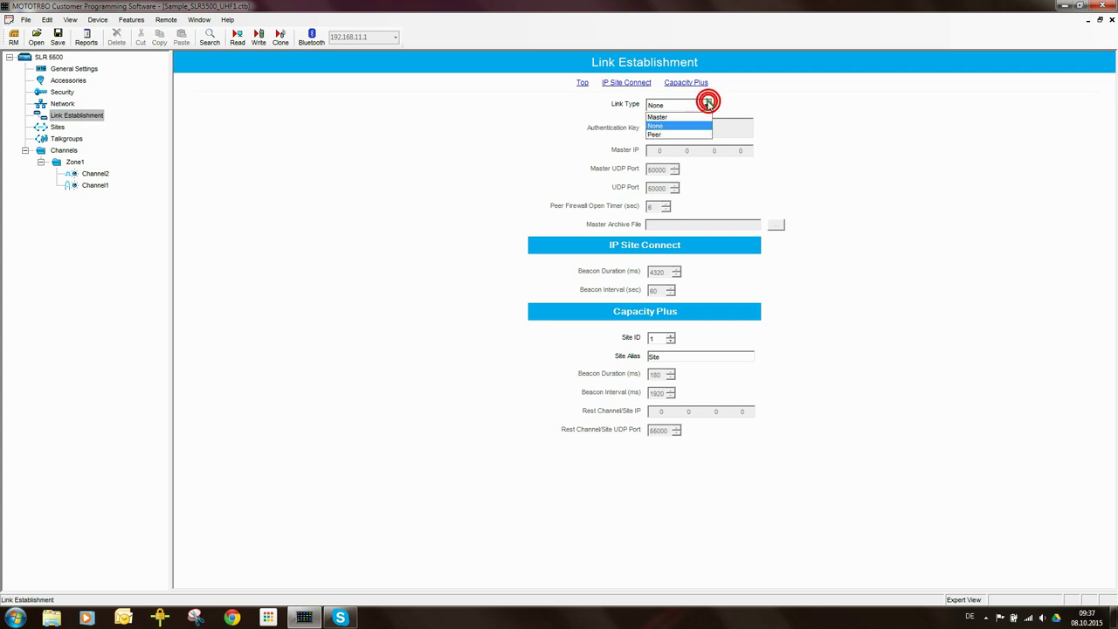
click(657, 133)
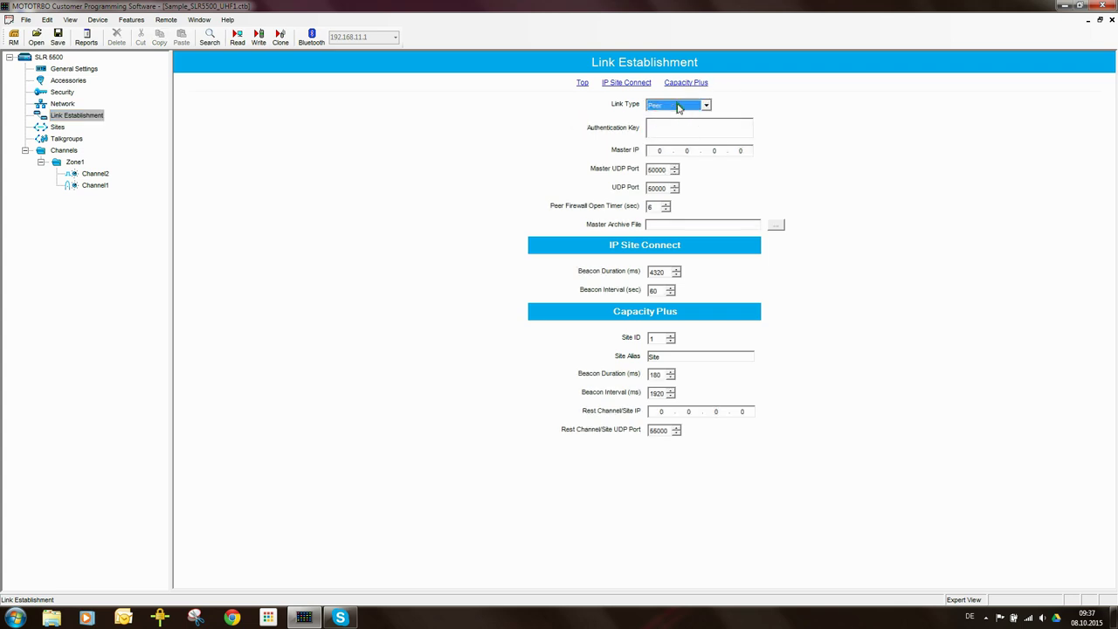
Set the Ethernet IP in the network settings to 192.168.1.2 and check the gateway IP
click(64, 103)
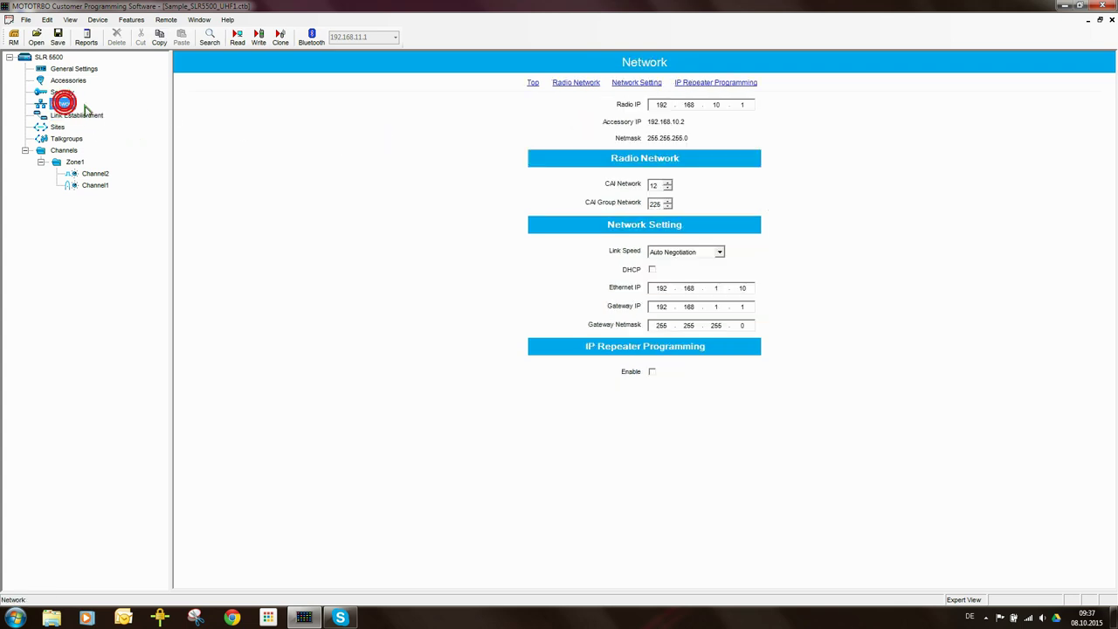
double_click(745, 289)
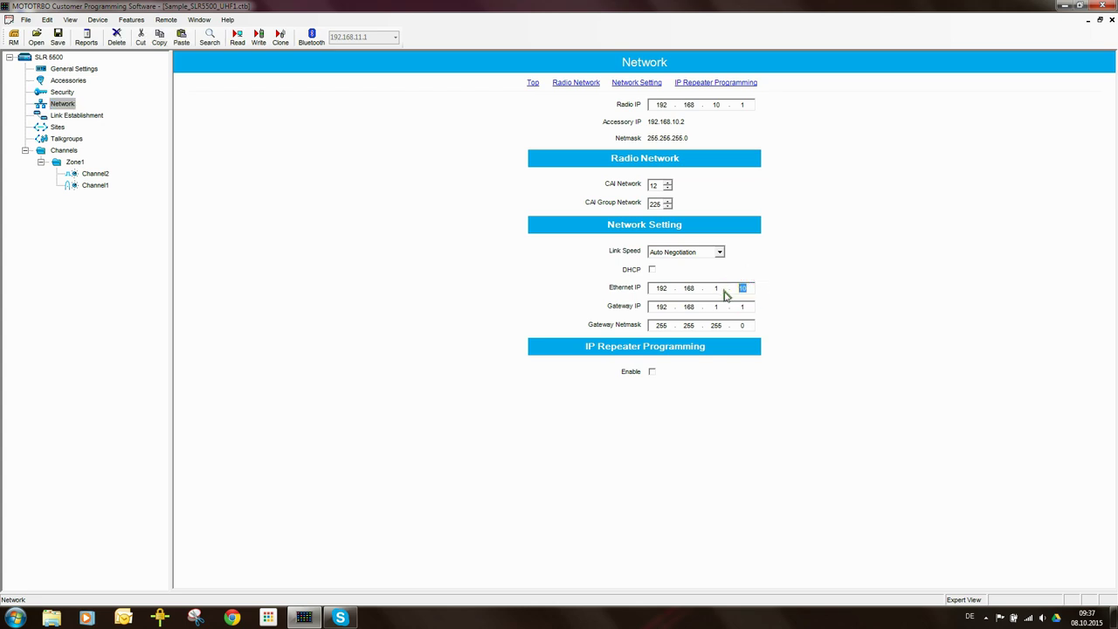
text(2)
double_click(743, 308)
In Link Establishment, set the master IP to 192.168.1.1 and the repeater's own UDP port to 50001
click(84, 115)
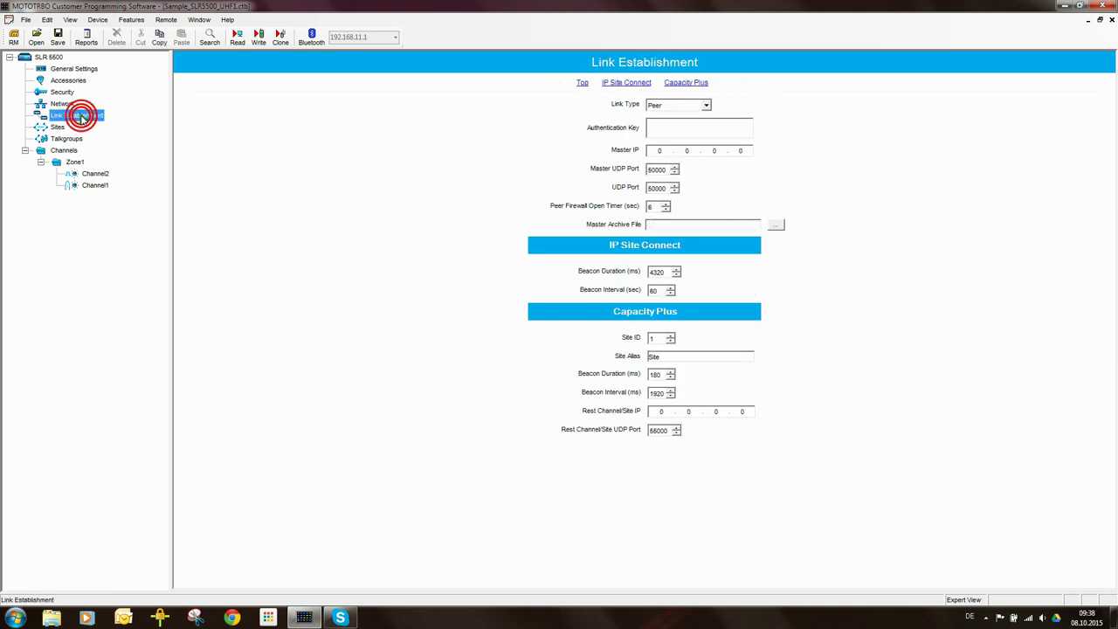
click(662, 152)
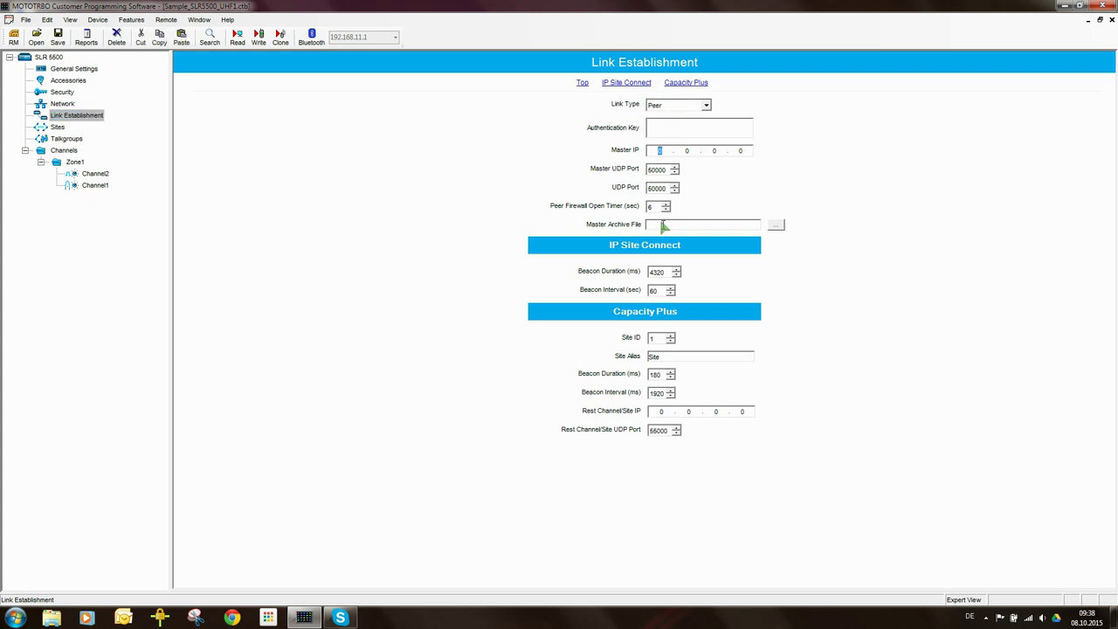
text(192.168.1.1)
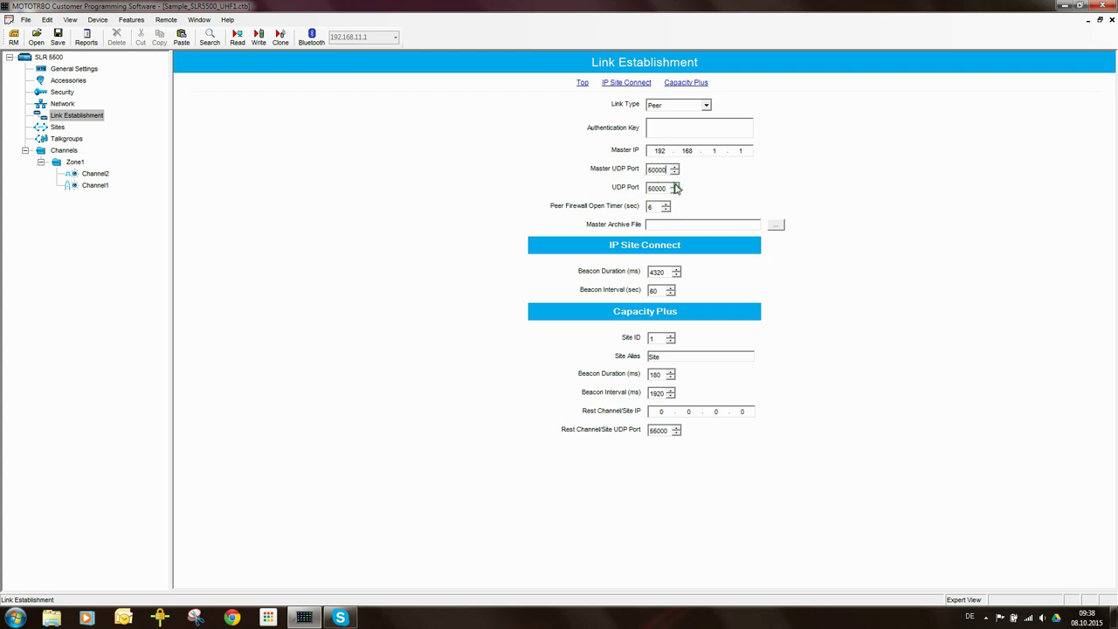
click(674, 184)
click(666, 187)
click(64, 103)
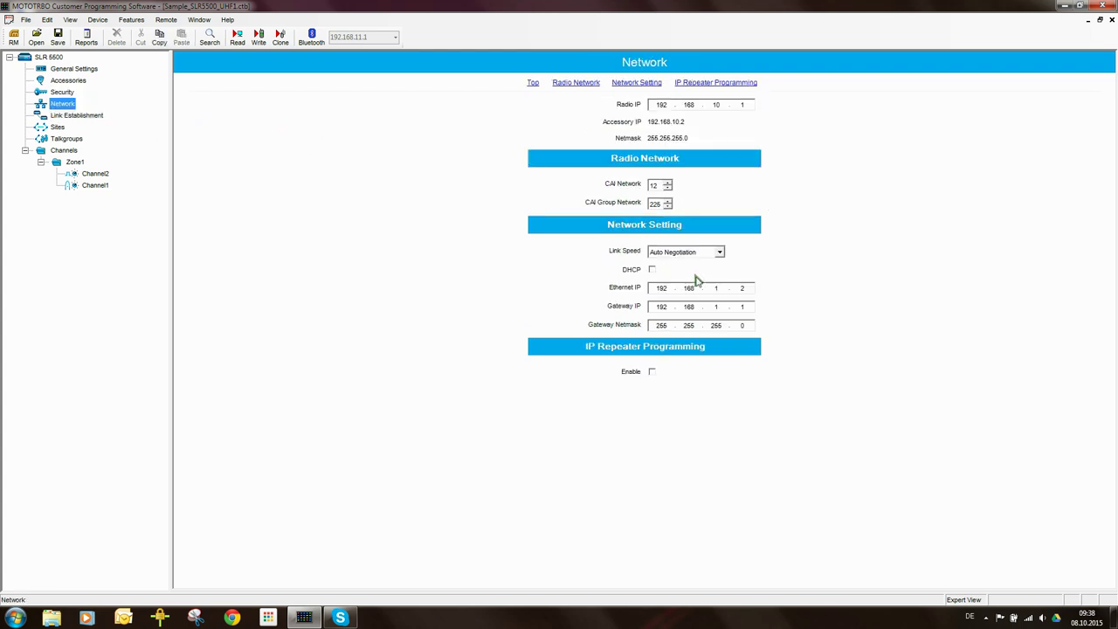
click(75, 114)
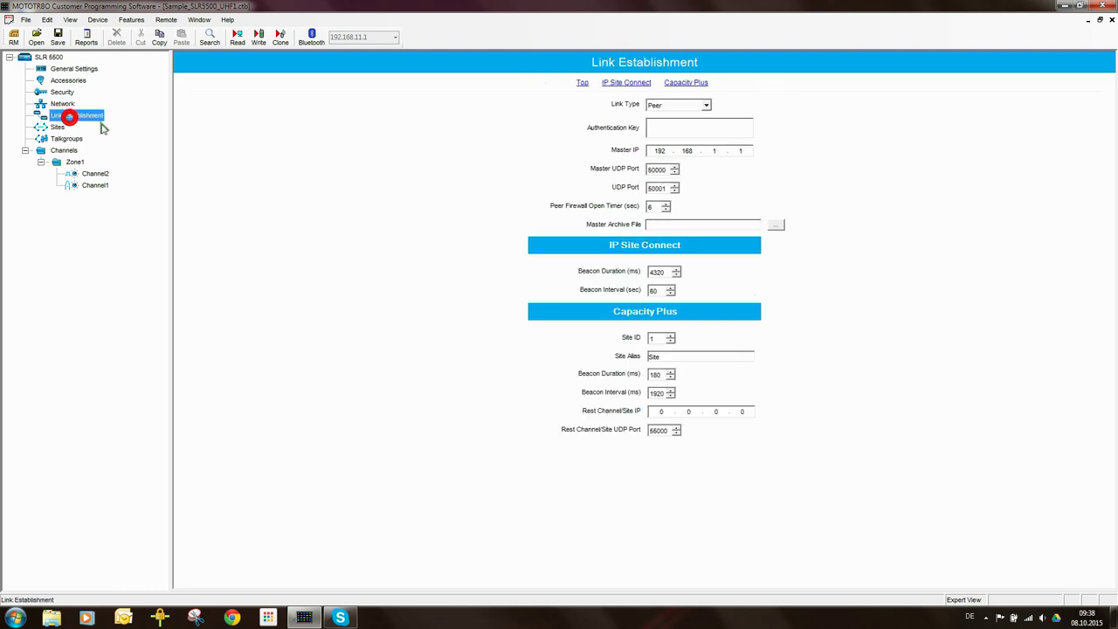
click(667, 187)
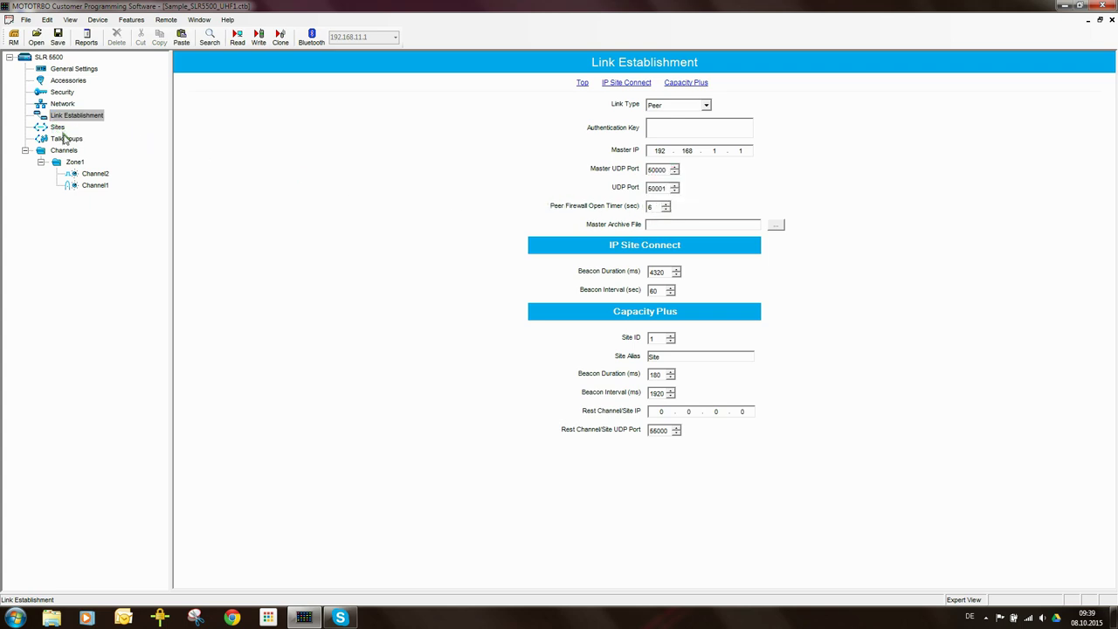
Delete the analog channel Channel1 from Zone1
click(91, 185)
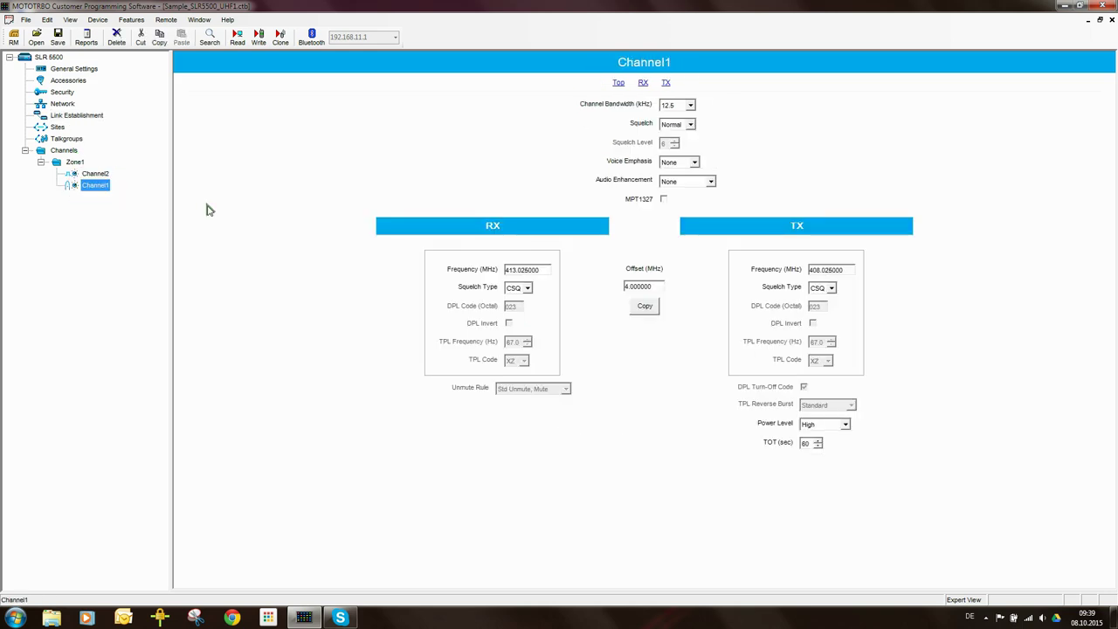
key(Delete)
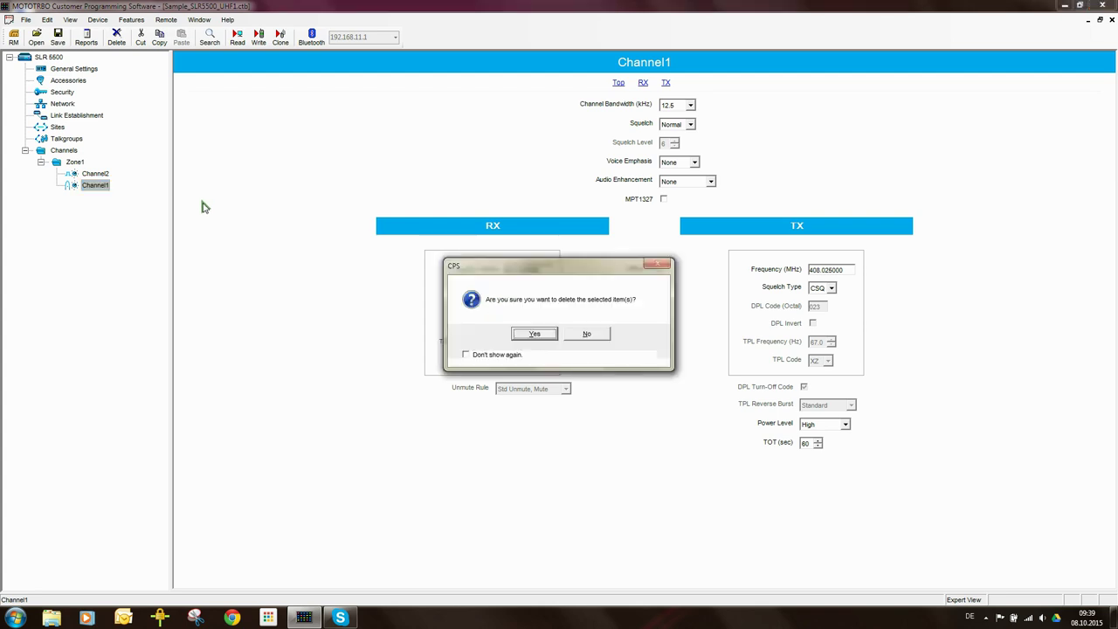
click(534, 335)
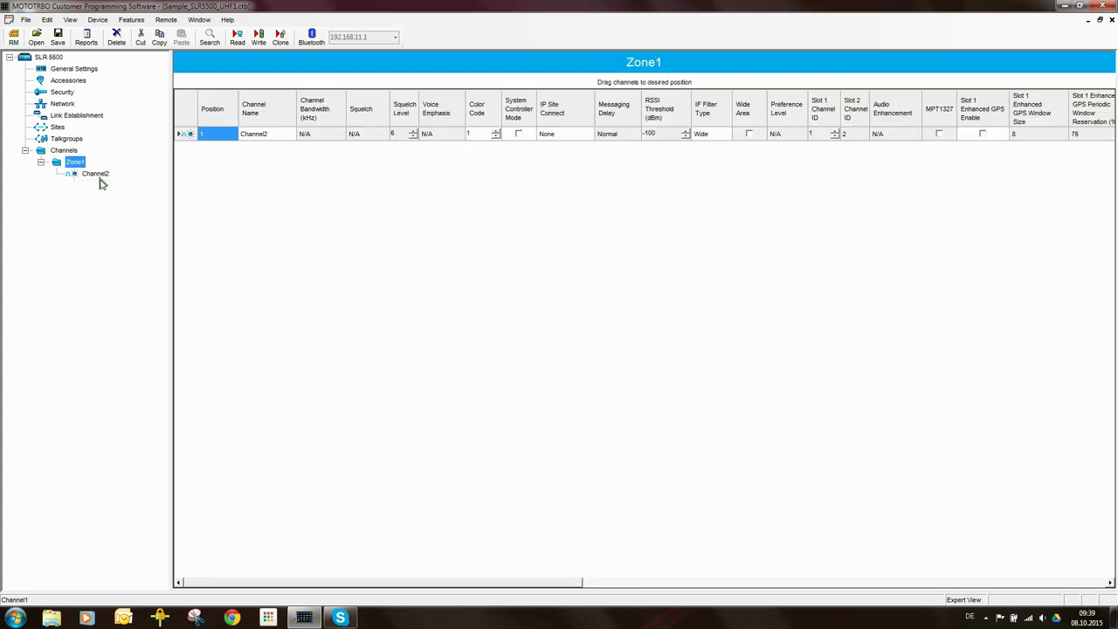
Set IP Site Connect to Slot 1 for Channel2, checking its color code
click(98, 175)
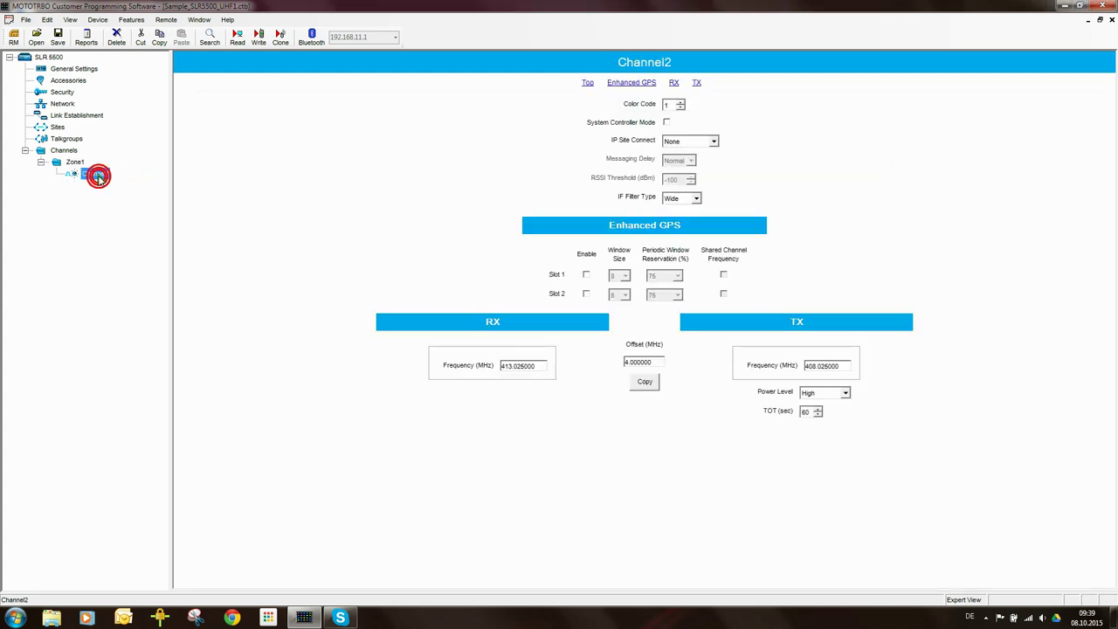
click(671, 105)
click(713, 142)
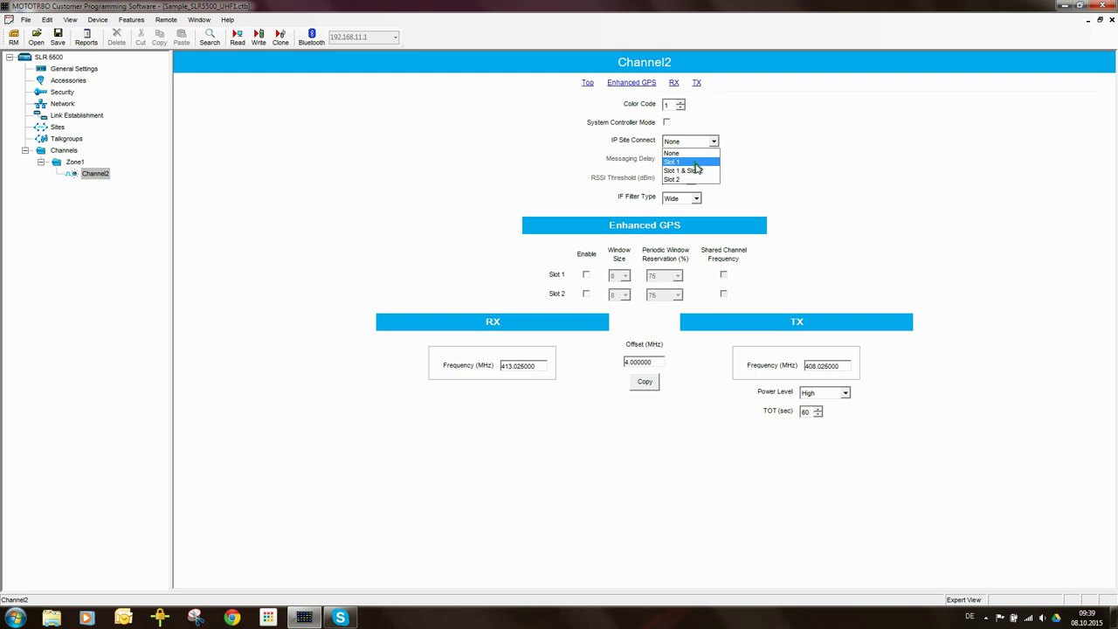
click(694, 162)
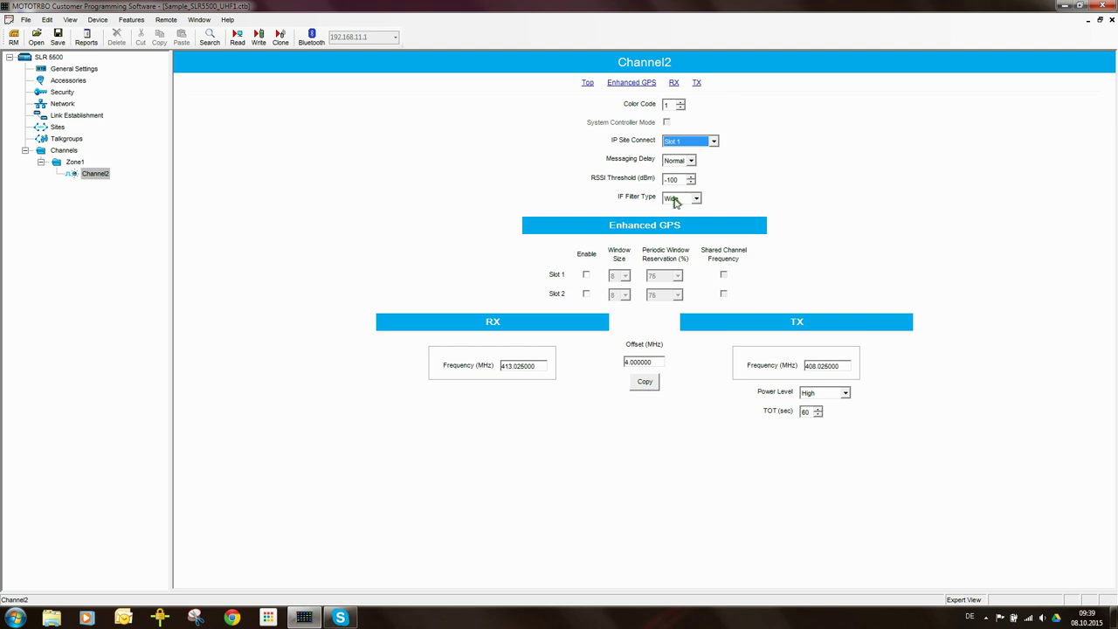
Set Channel2's RX frequency to 413.050000 MHz and its TX frequency to 408.050000 MHz
click(538, 366)
click(824, 367)
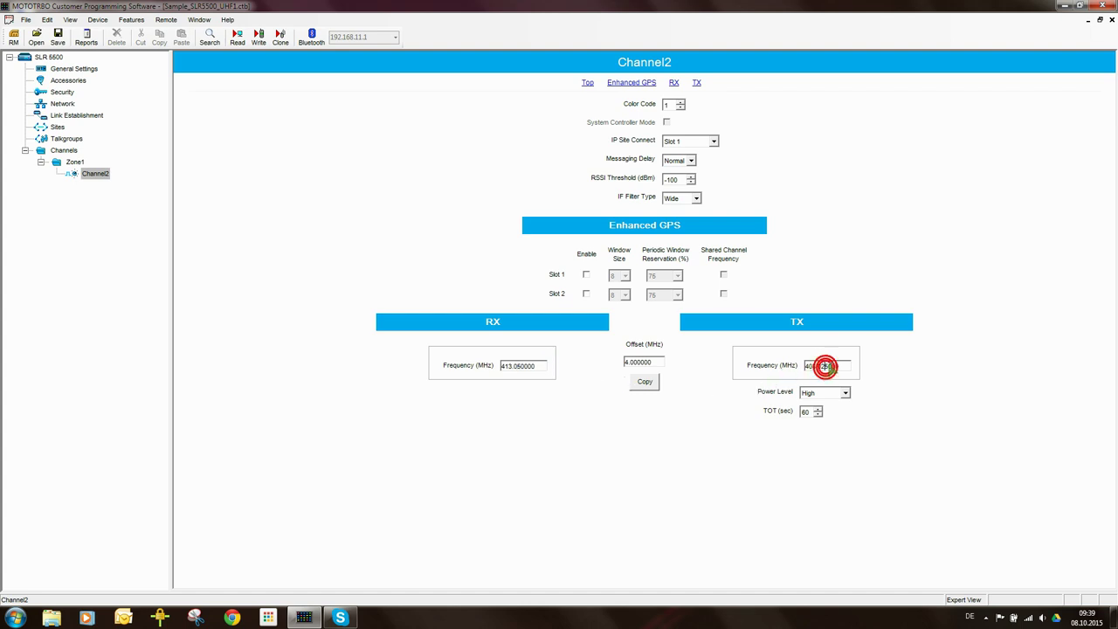
key(BackSpace)
text(5)
click(847, 364)
click(923, 419)
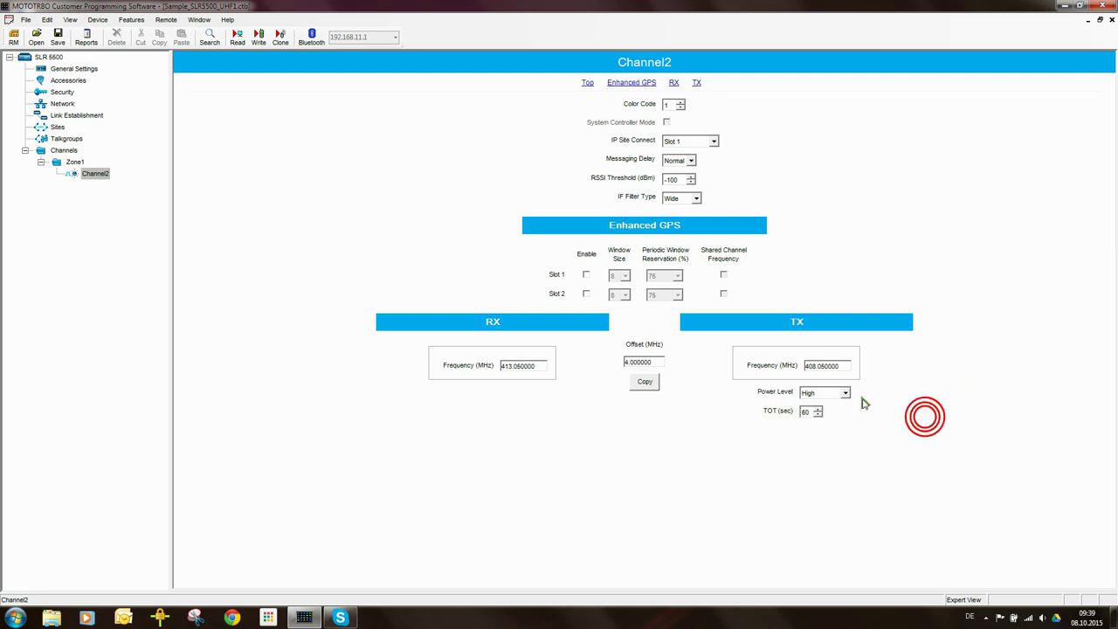
Set Channel2's transmit power level to Low and change its TOT value
click(844, 395)
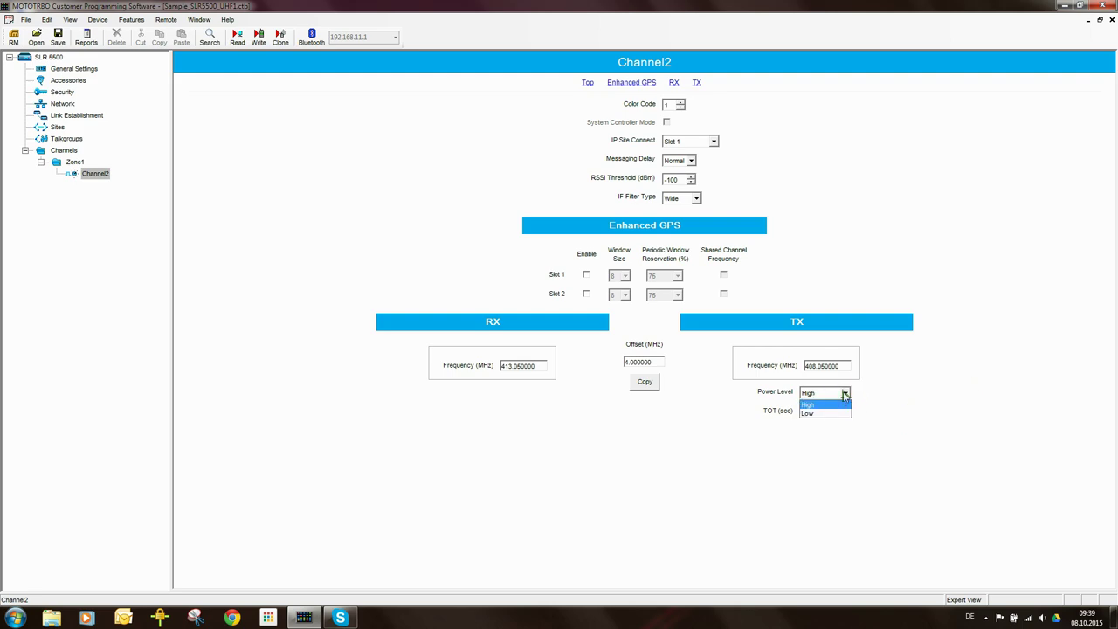
click(826, 412)
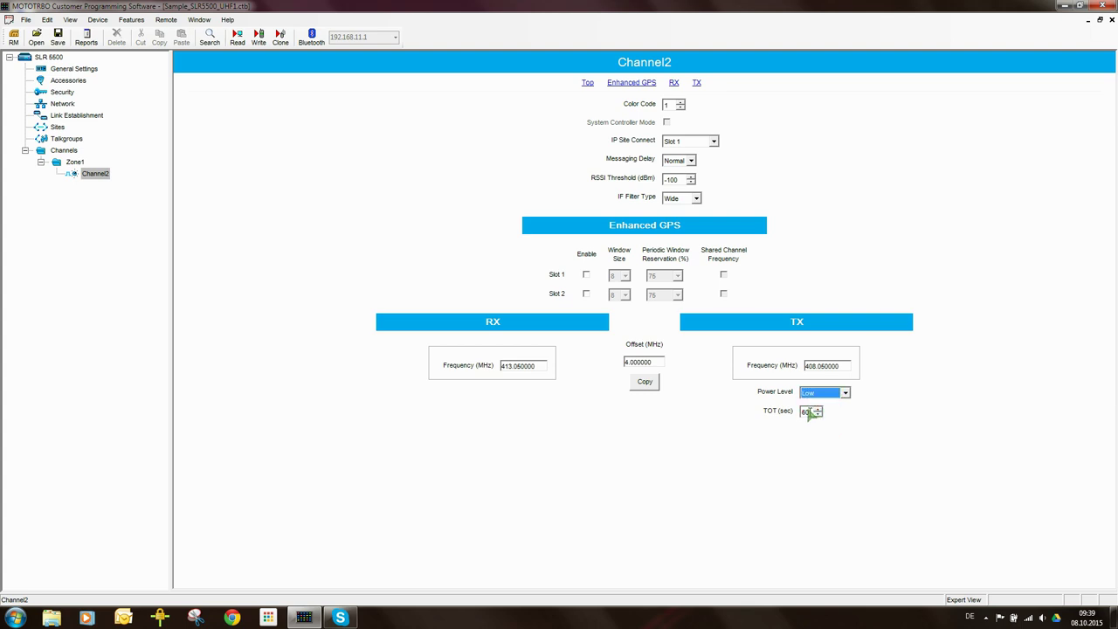
click(810, 412)
text(18)
Review the peer's link establishment settings, Ethernet and gateway IP addresses, and its radio name and ID
click(58, 103)
click(98, 114)
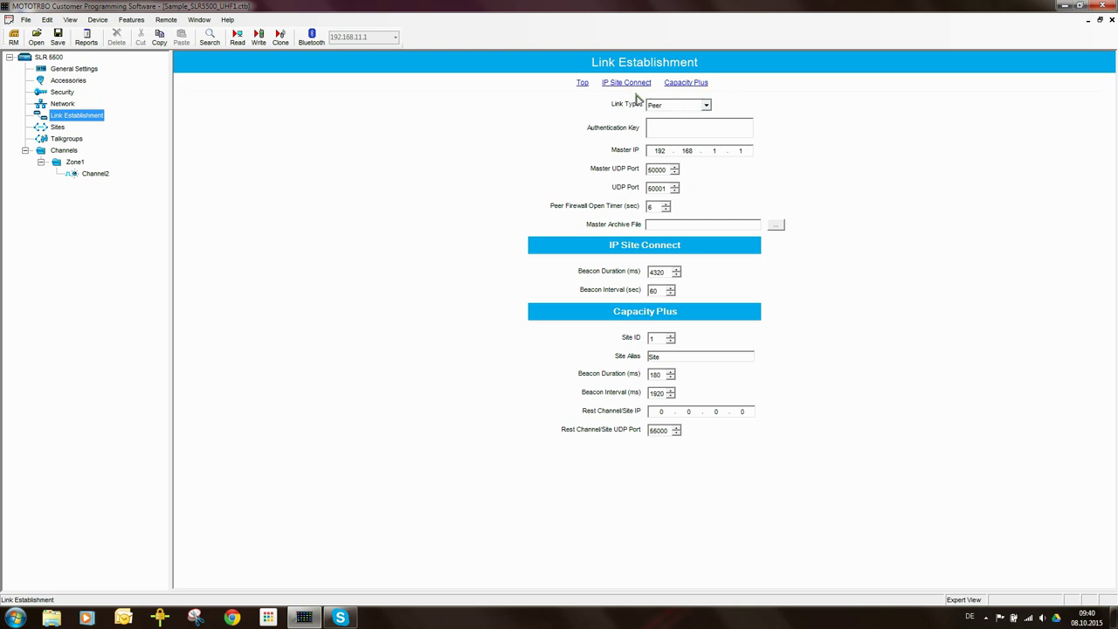
click(590, 86)
click(61, 103)
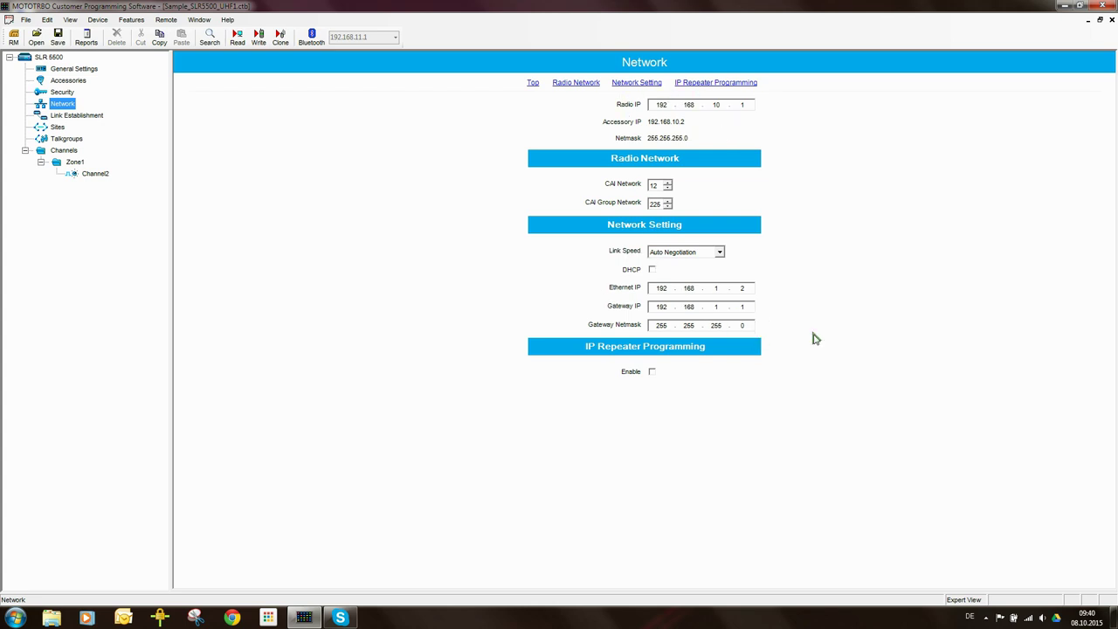
click(783, 303)
click(751, 289)
text(2)
click(79, 69)
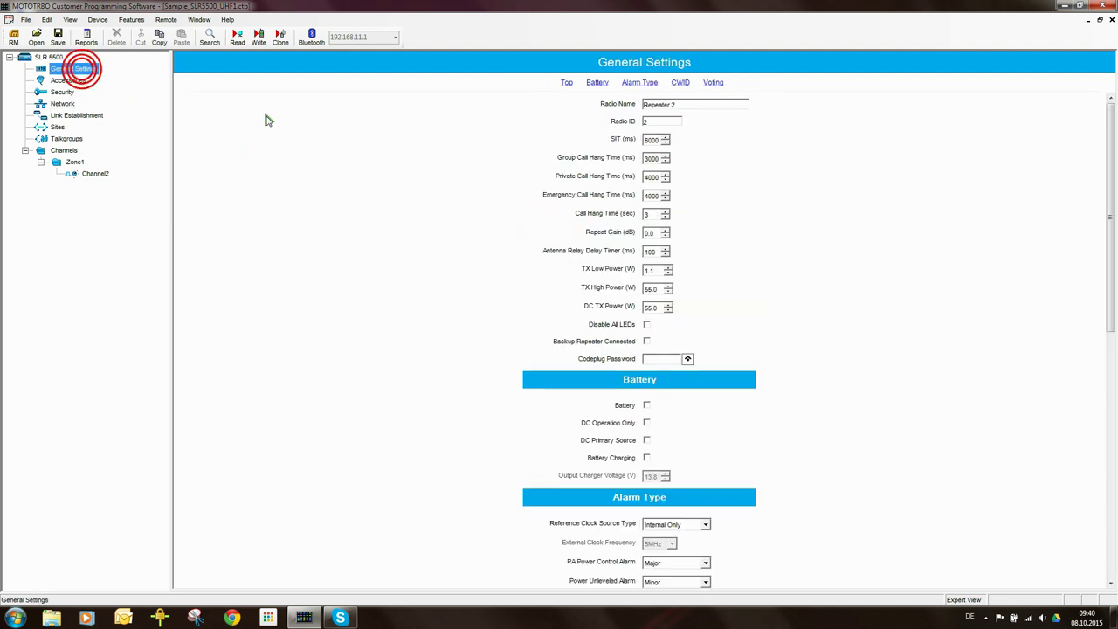
click(666, 122)
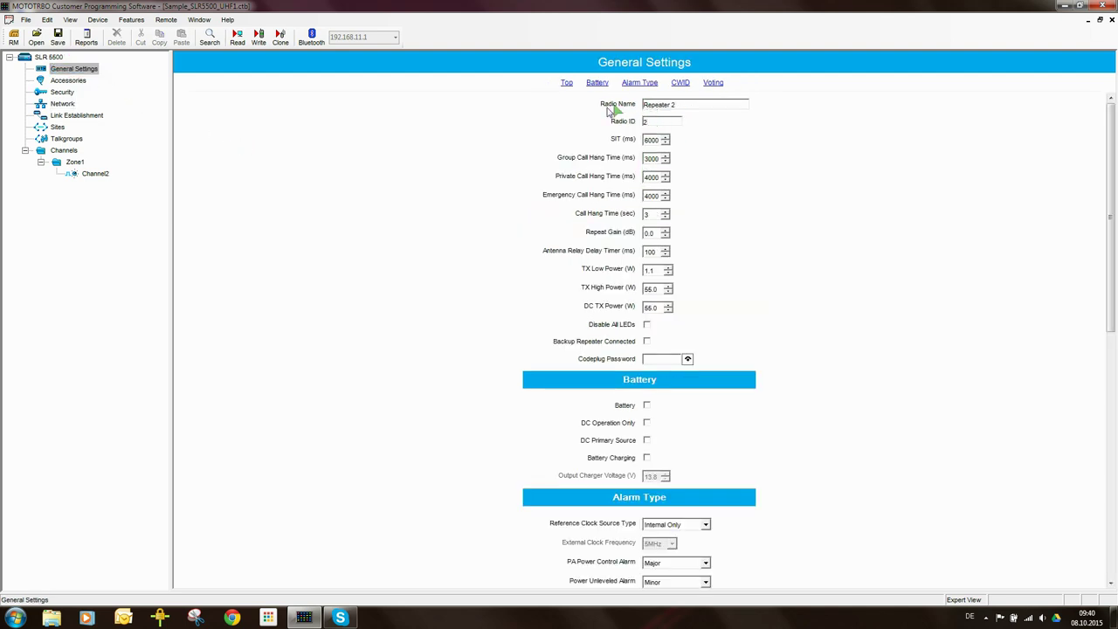